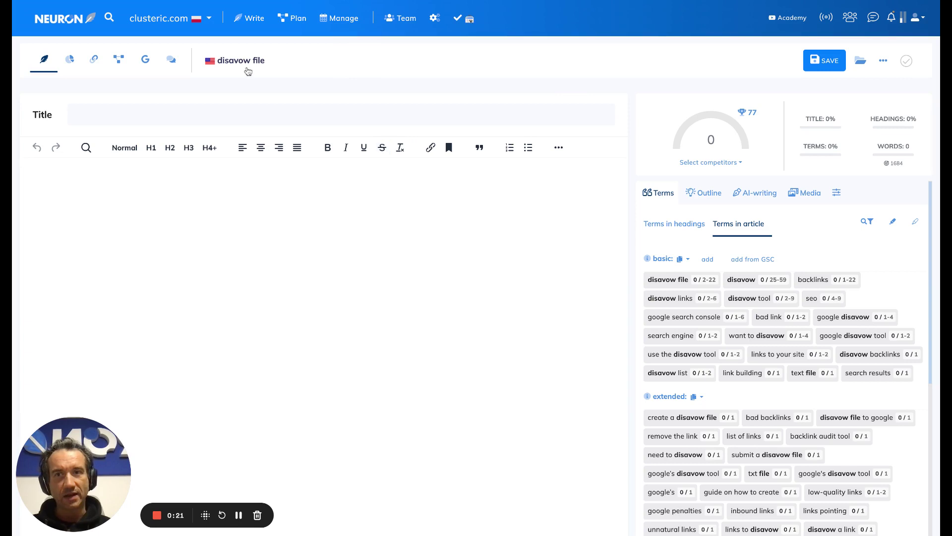
- Bring up the target URL suggestions, then dismiss them without choosing one
left_click(884, 60)
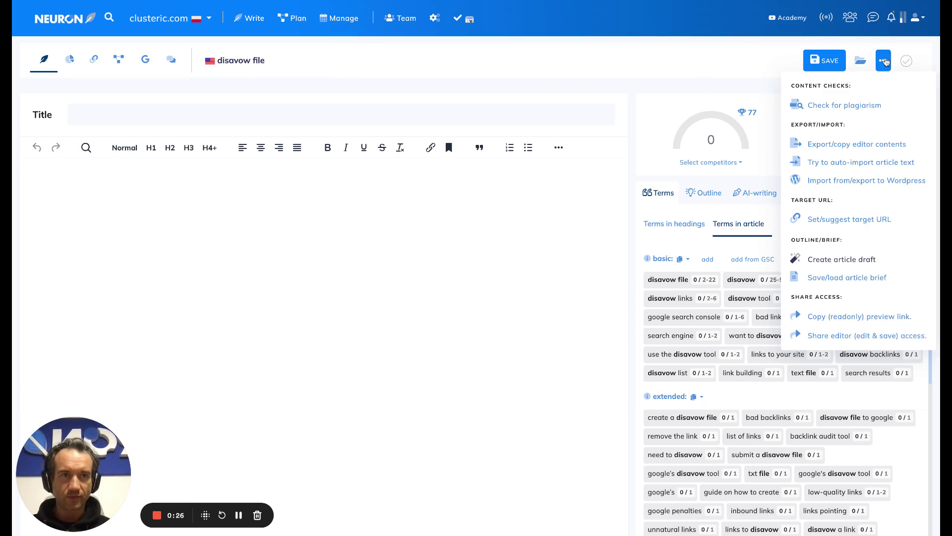
left_click(857, 219)
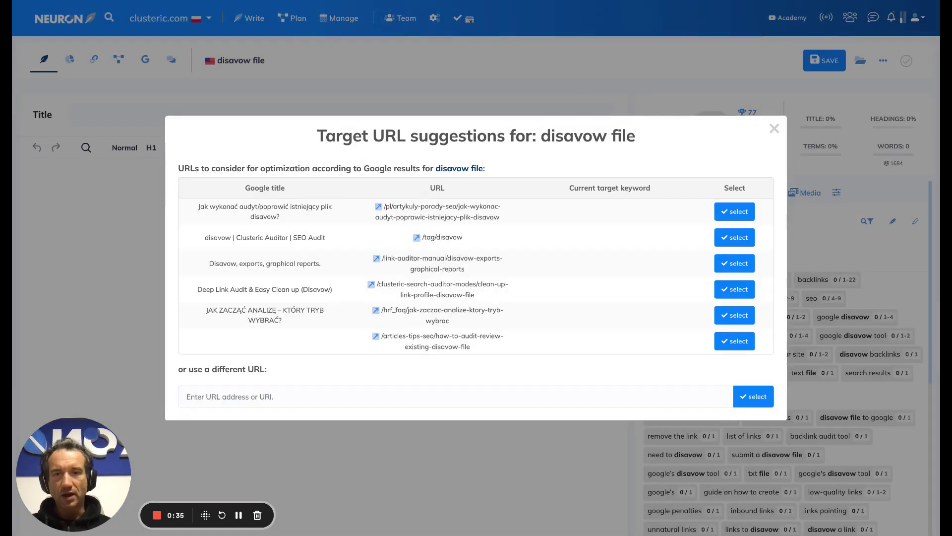
left_click(264, 399)
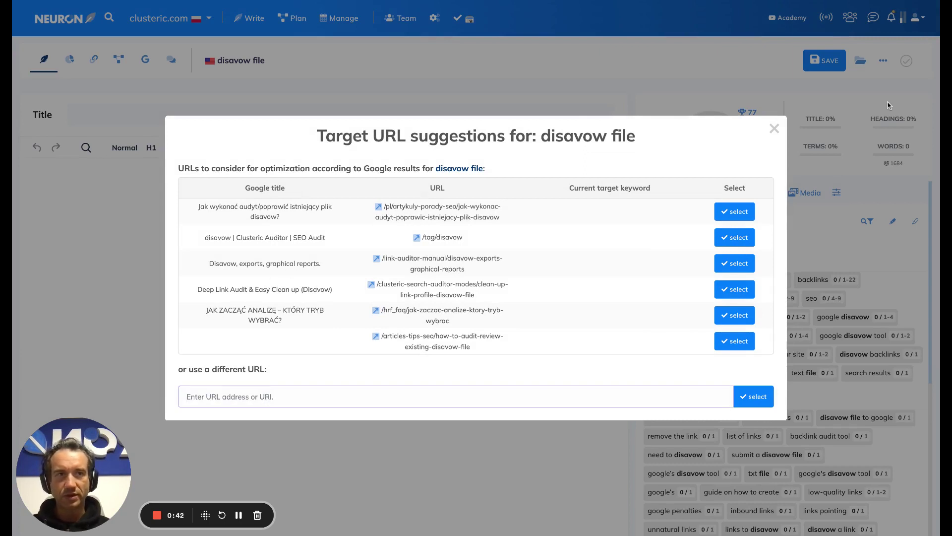
left_click(774, 129)
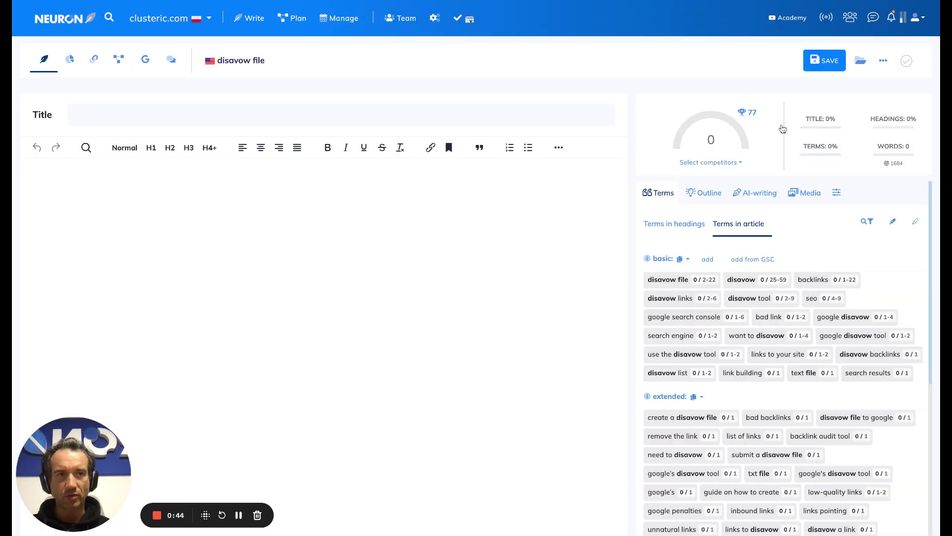
- Select the Deep Link Audit & Easy Clean up (Disavow) page as target URL and reload the analysis
left_click(884, 60)
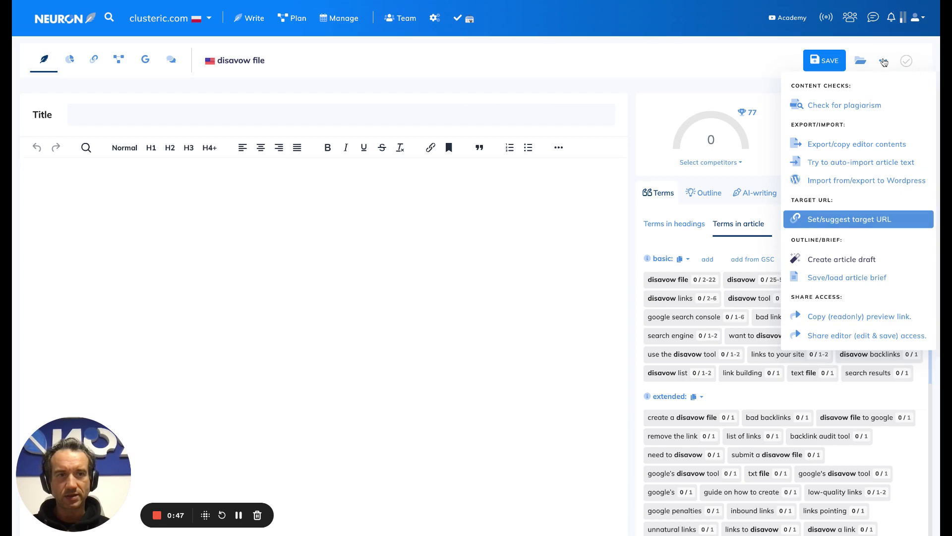
left_click(859, 220)
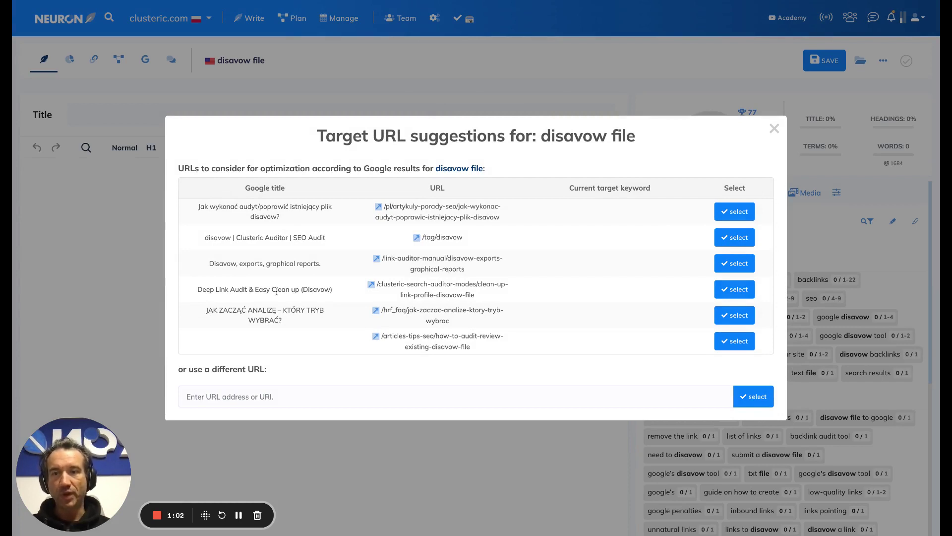
triple_click(198, 288)
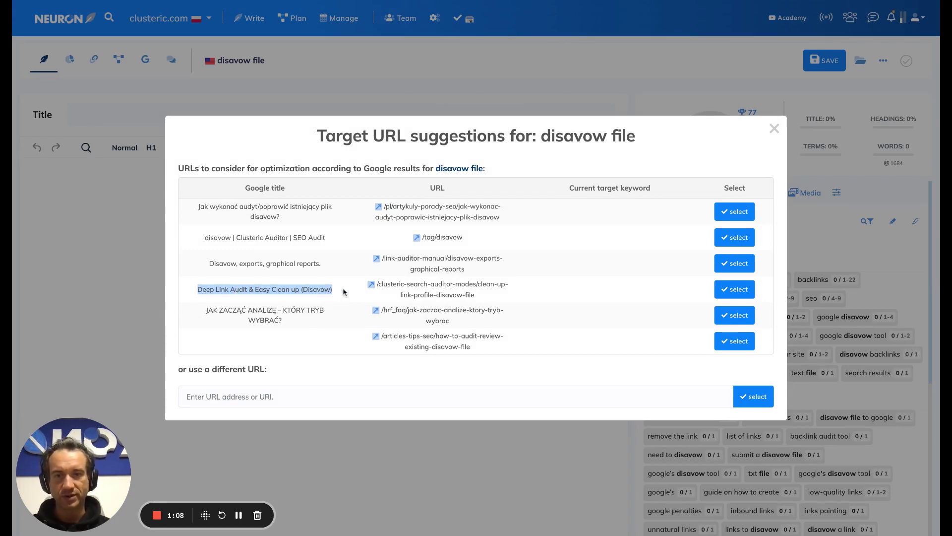
left_click(730, 290)
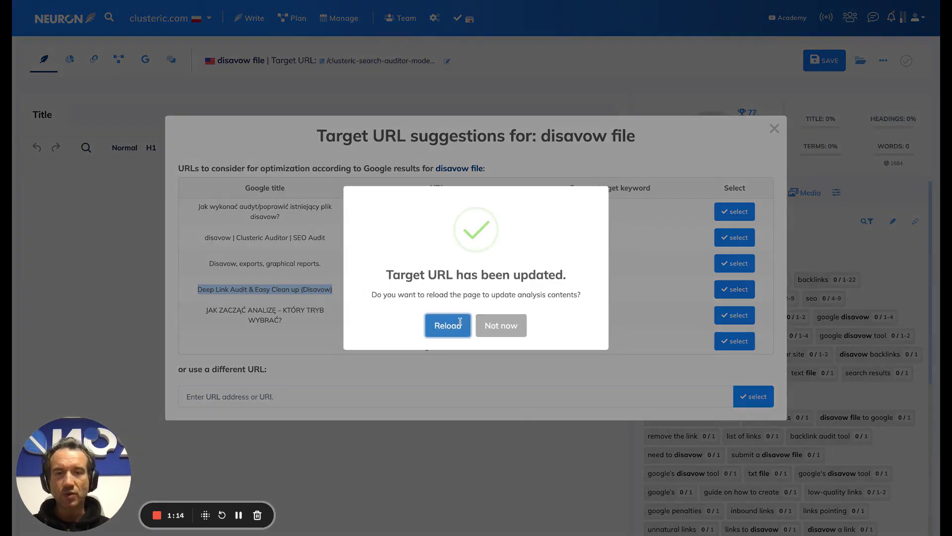
left_click(449, 324)
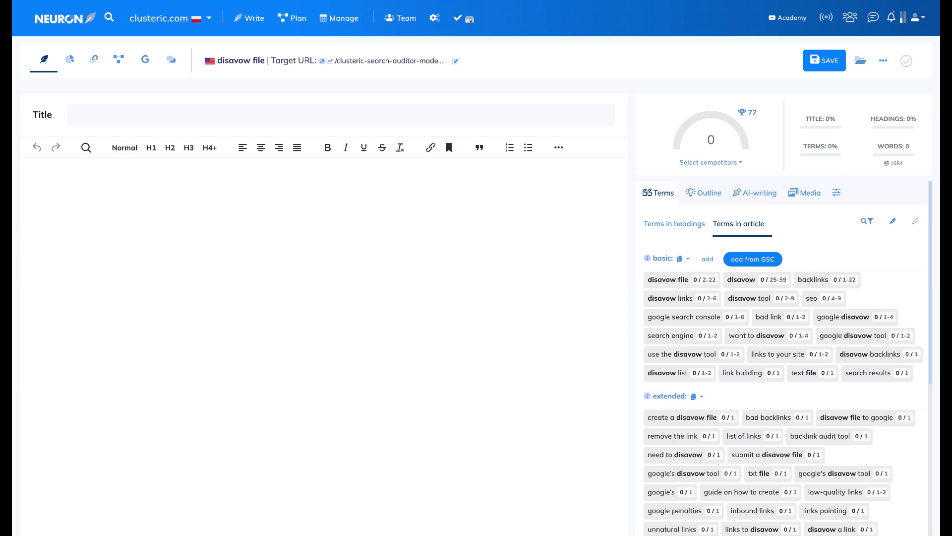
- From the Search Console subwords map, add disavow analyse, link audit and disavow generator
left_click(753, 259)
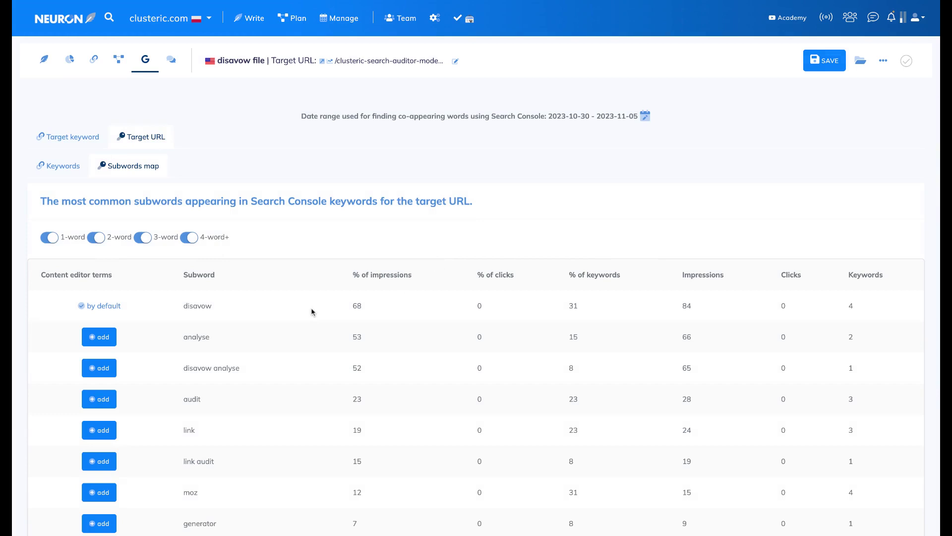
scroll(312, 311, "down", 5)
scroll(306, 306, "down", 2)
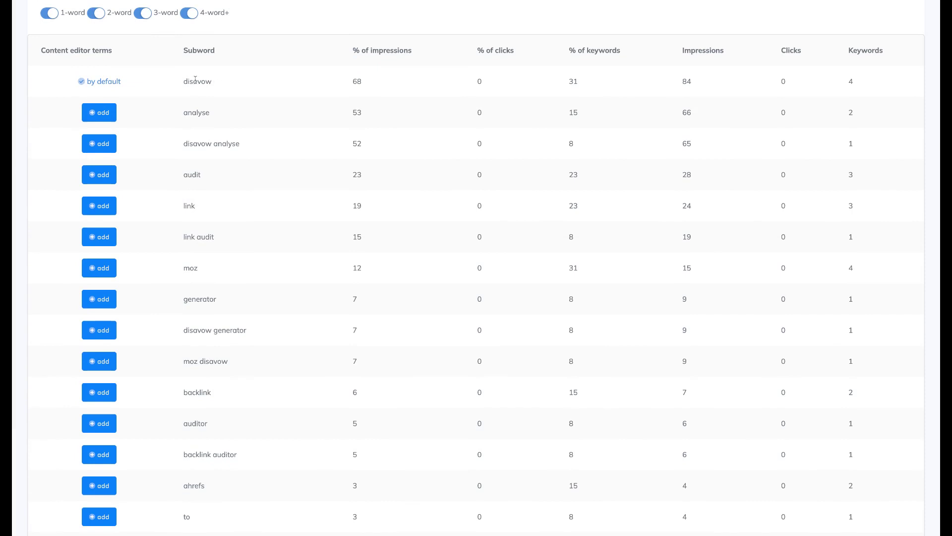
scroll(148, 236, "down", 3)
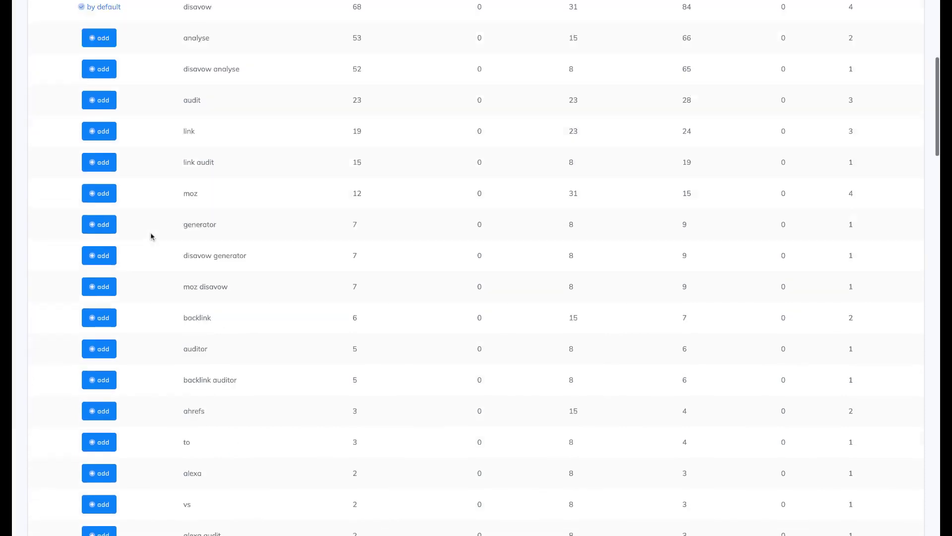
scroll(123, 199, "down", 3)
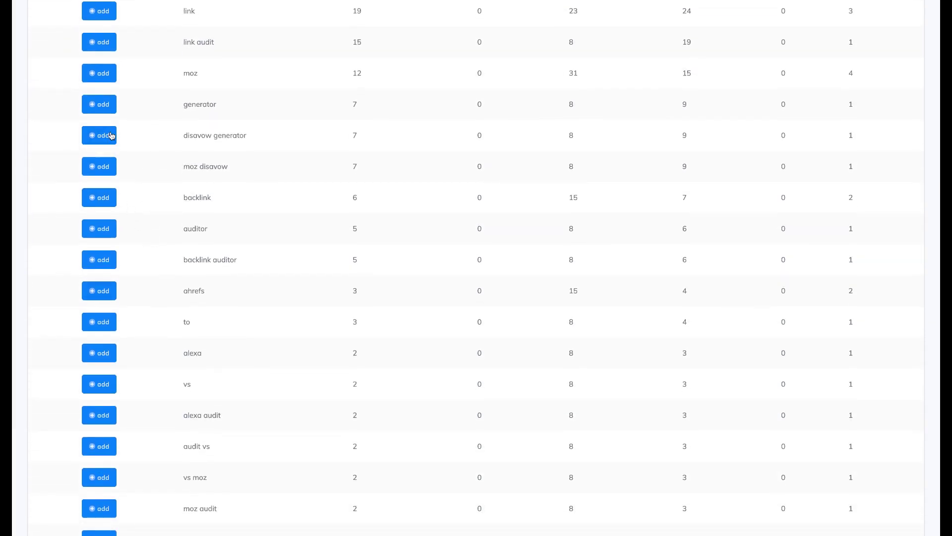
scroll(215, 231, "up", 5)
scroll(215, 234, "up", 3)
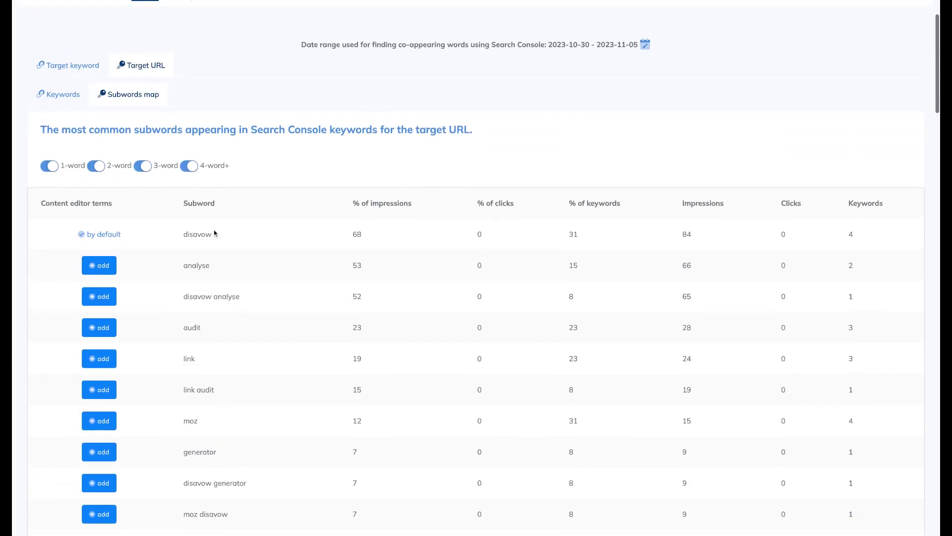
scroll(215, 234, "down", 1)
scroll(215, 234, "down", 2)
scroll(214, 233, "down", 2)
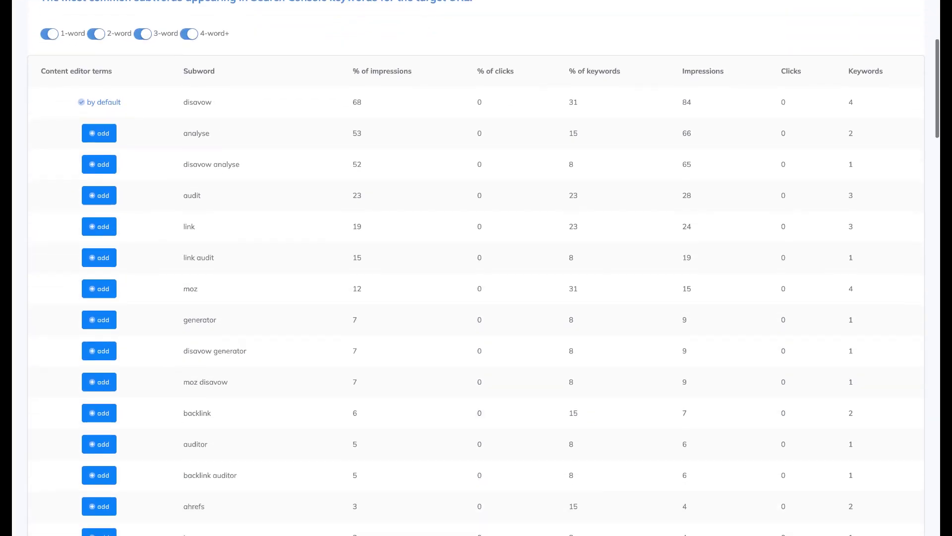
left_click(100, 165)
scroll(172, 260, "down", 4)
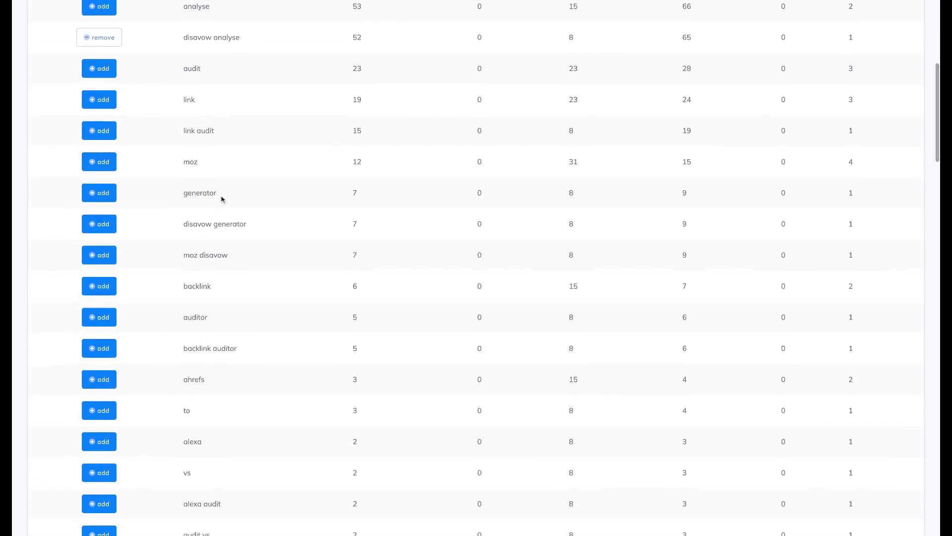
left_click(104, 130)
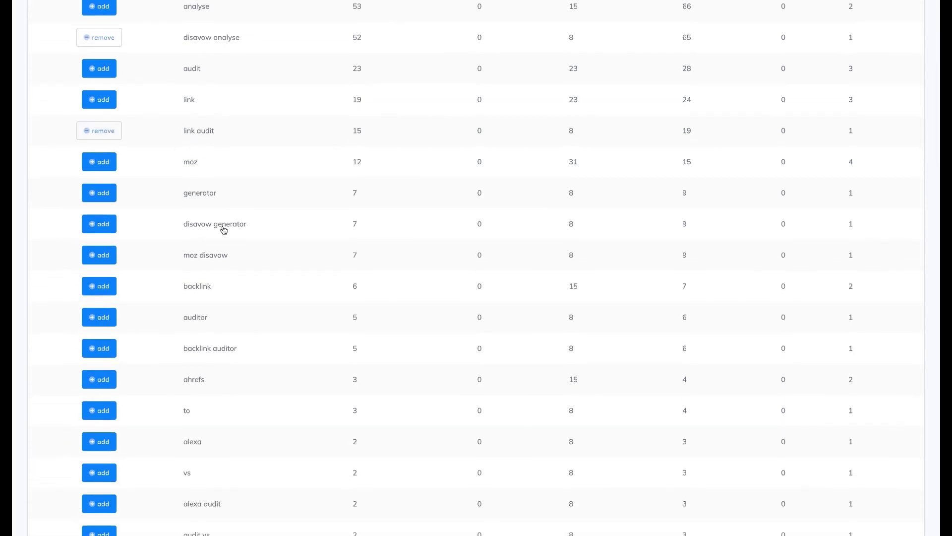
scroll(224, 229, "down", 2)
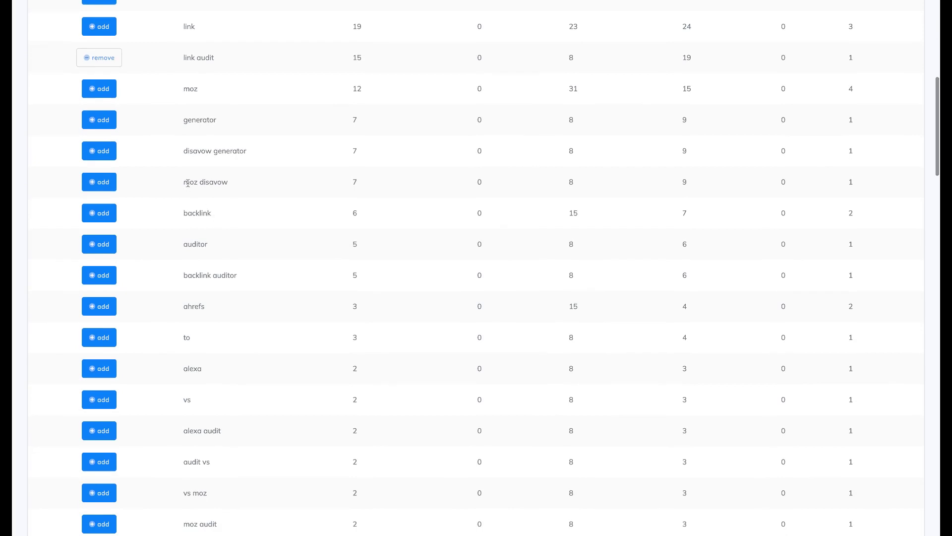
left_click(109, 154)
scroll(192, 229, "down", 1)
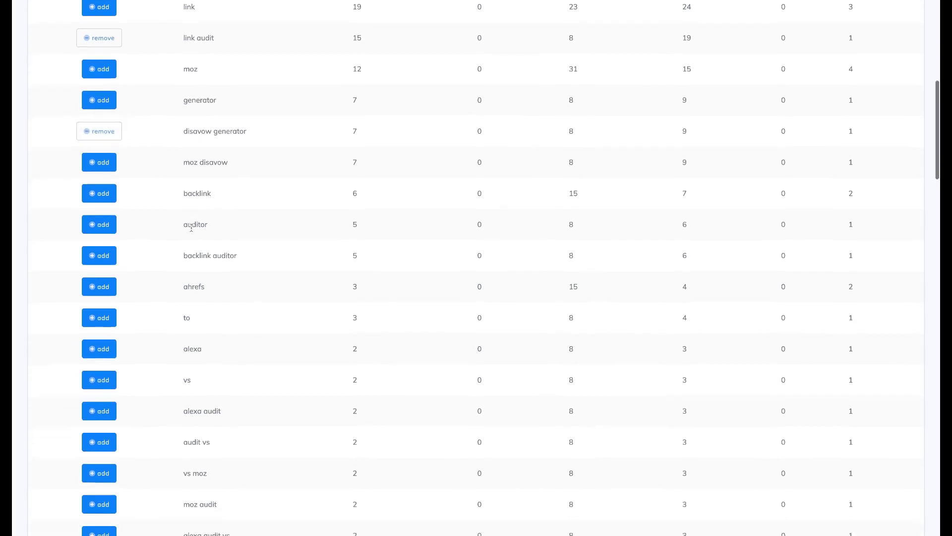
scroll(192, 229, "down", 3)
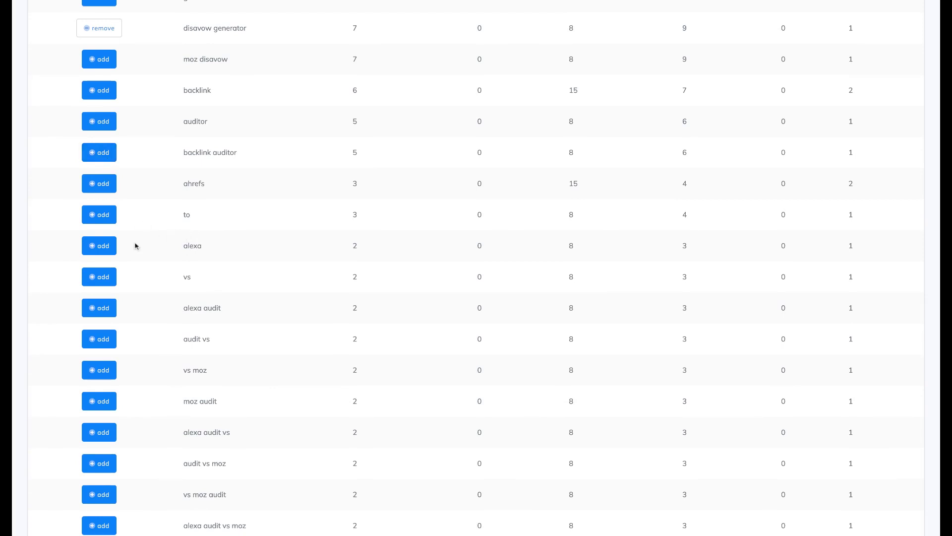
scroll(135, 245, "down", 5)
scroll(136, 245, "down", 5)
scroll(135, 246, "down", 5)
scroll(136, 246, "down", 5)
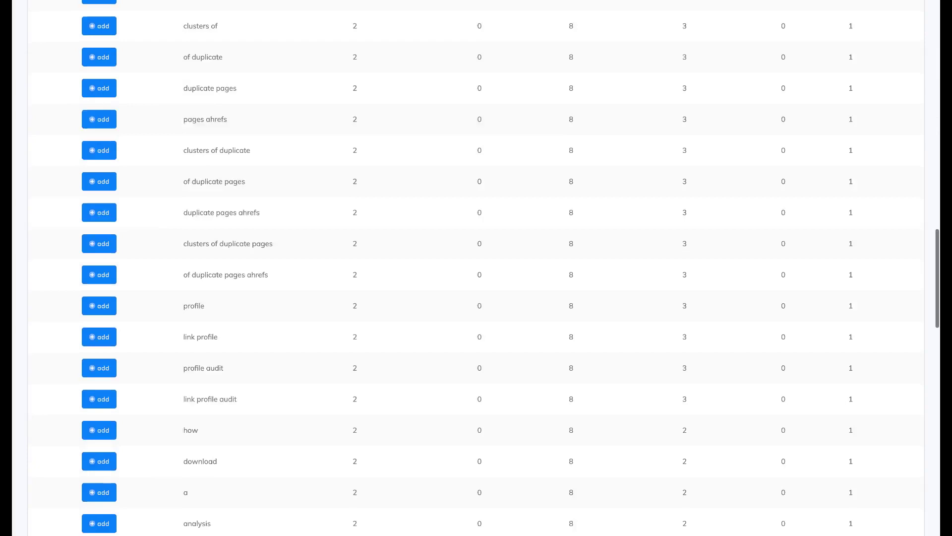
scroll(135, 245, "down", 4)
scroll(136, 246, "down", 4)
scroll(136, 245, "down", 4)
scroll(136, 246, "down", 4)
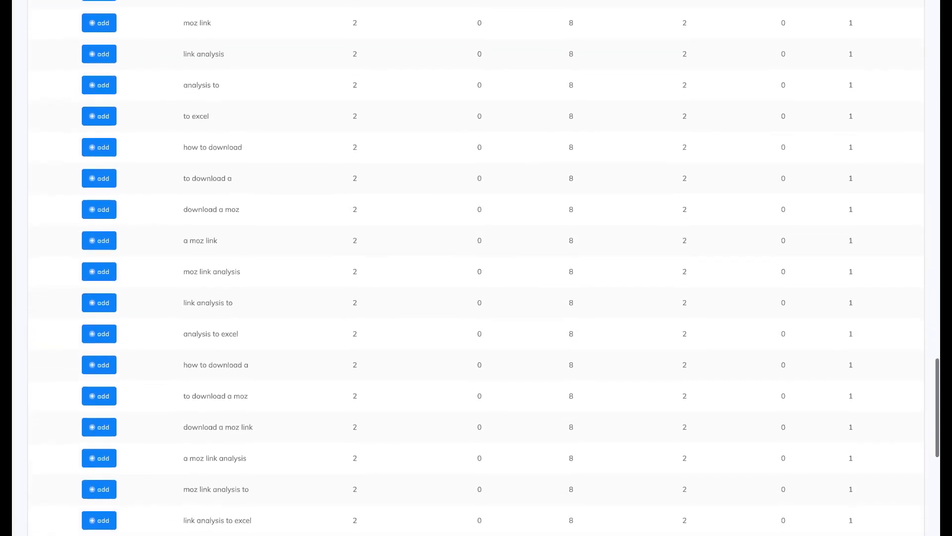
scroll(135, 245, "down", 4)
scroll(135, 246, "down", 3)
scroll(135, 245, "down", 2)
scroll(136, 246, "up", 7)
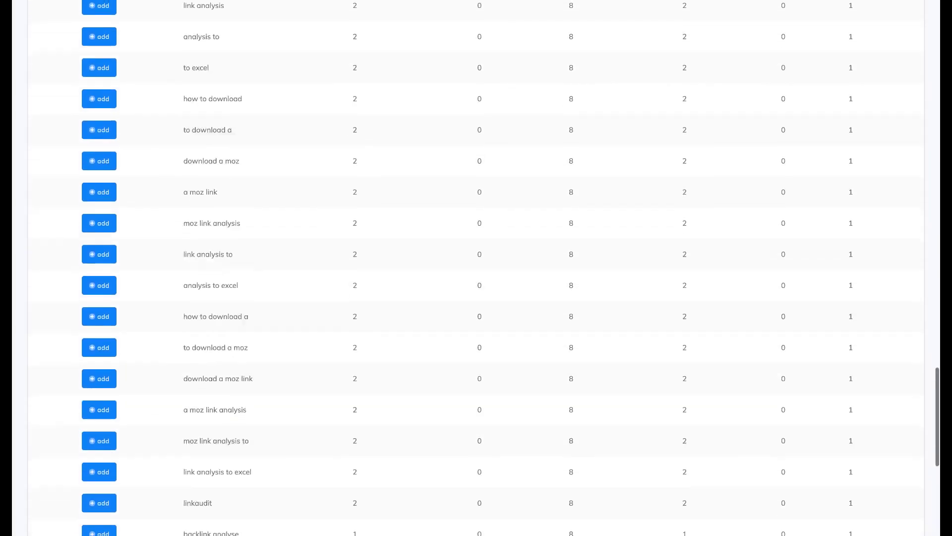
scroll(476, 269, "up", 8)
scroll(477, 268, "up", 8)
scroll(476, 268, "up", 8)
scroll(476, 268, "up", 4)
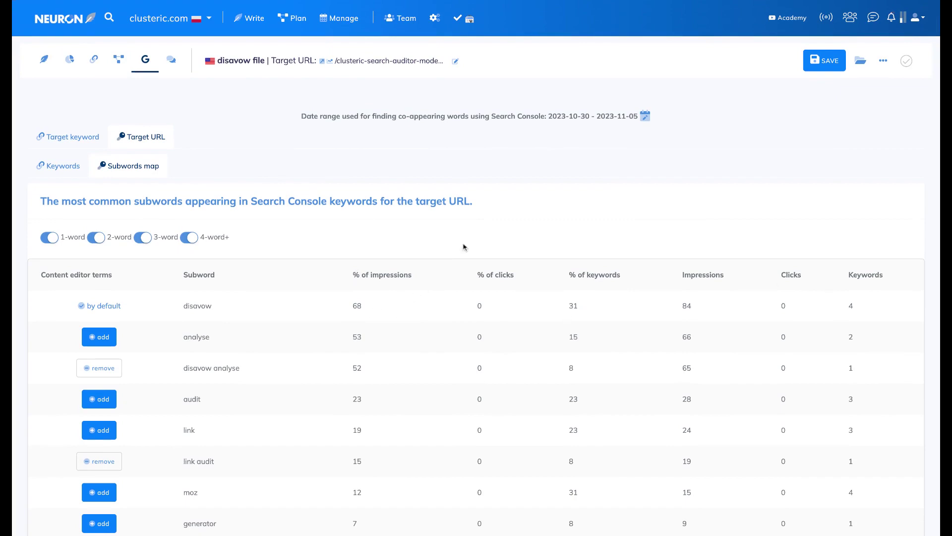
- Go back to the content editor and place the cursor in the article body
left_click(46, 60)
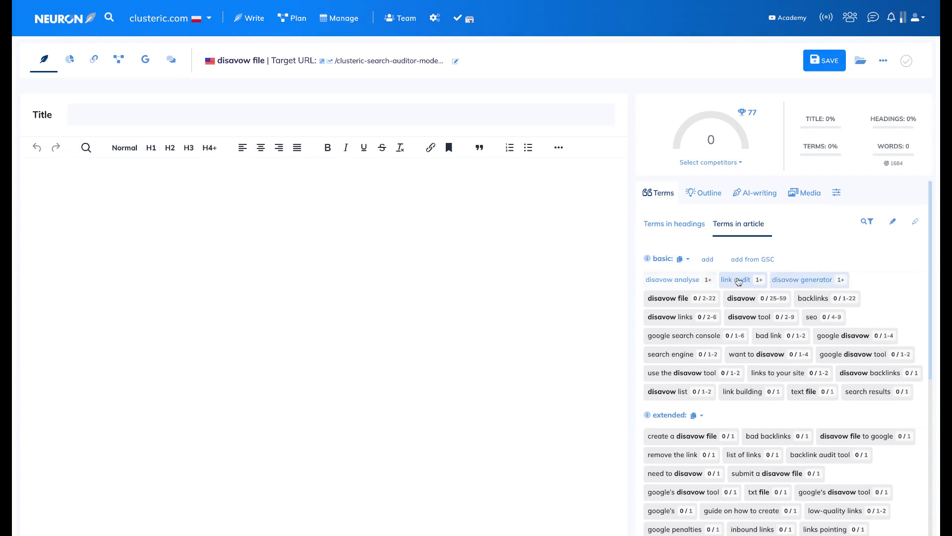
left_click(448, 300)
right_click(672, 280)
- Paste 'disavow analyse' repeatedly into the article body, starting a new line after the first
left_click(485, 273)
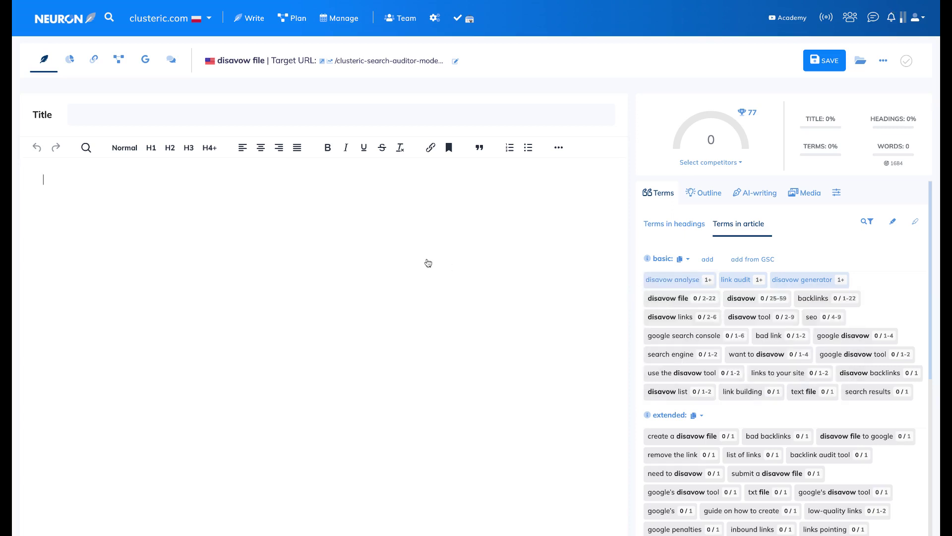
type("disavow analyse")
key("Return")
type("disavow analyse")
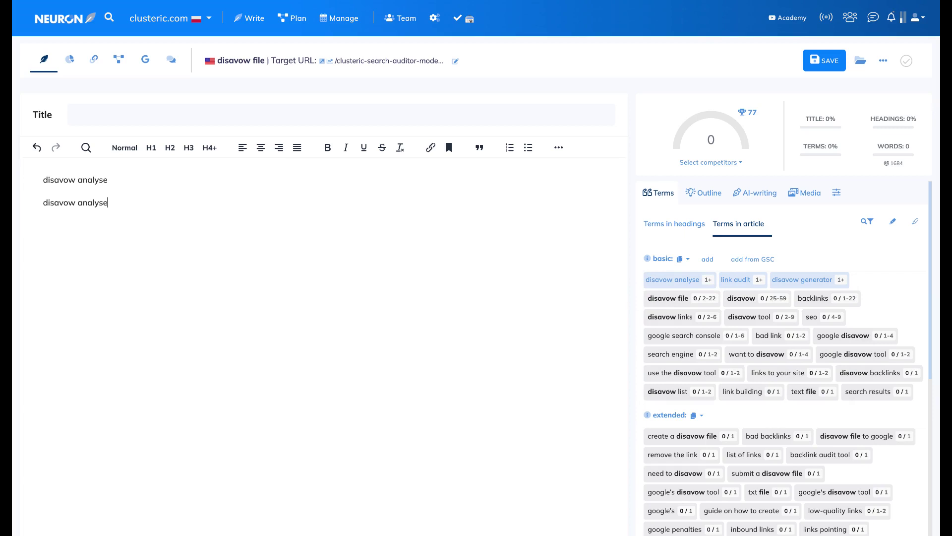
type("disavow analyse")
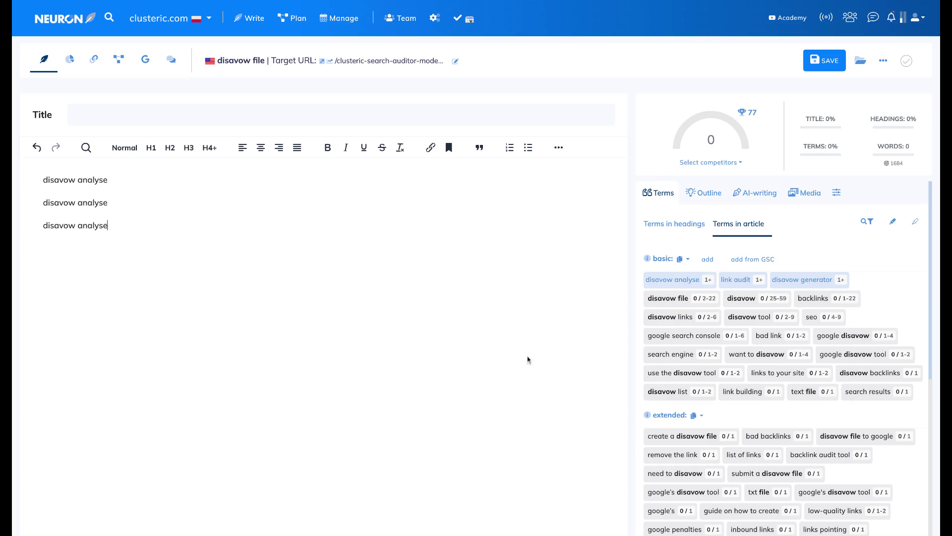